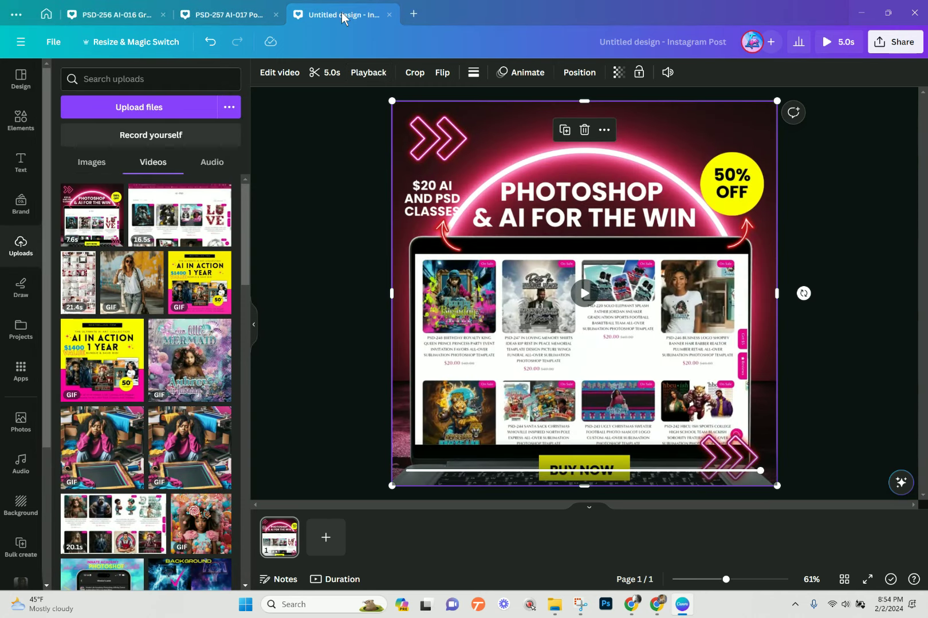
Start a new blank Instagram Post design from the create menu.
click(413, 19)
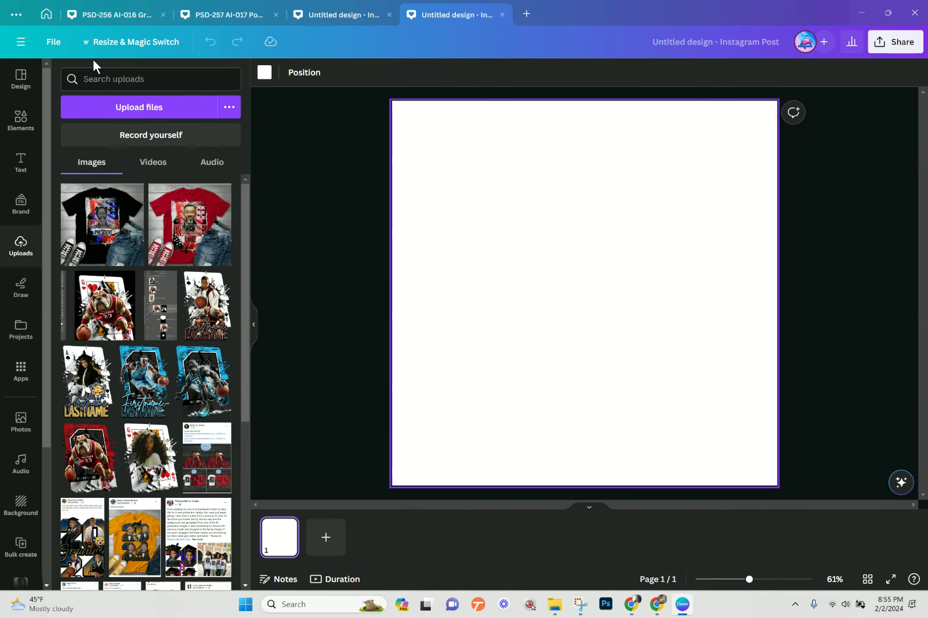
Upload the KEANTRE Instagram card image from the Downloads folder.
click(128, 105)
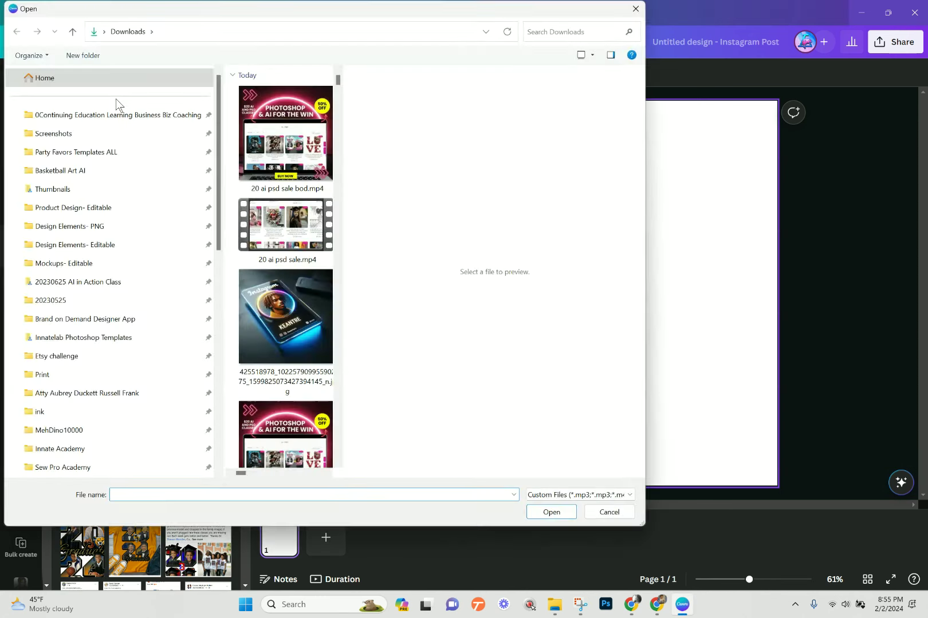
click(287, 120)
click(547, 511)
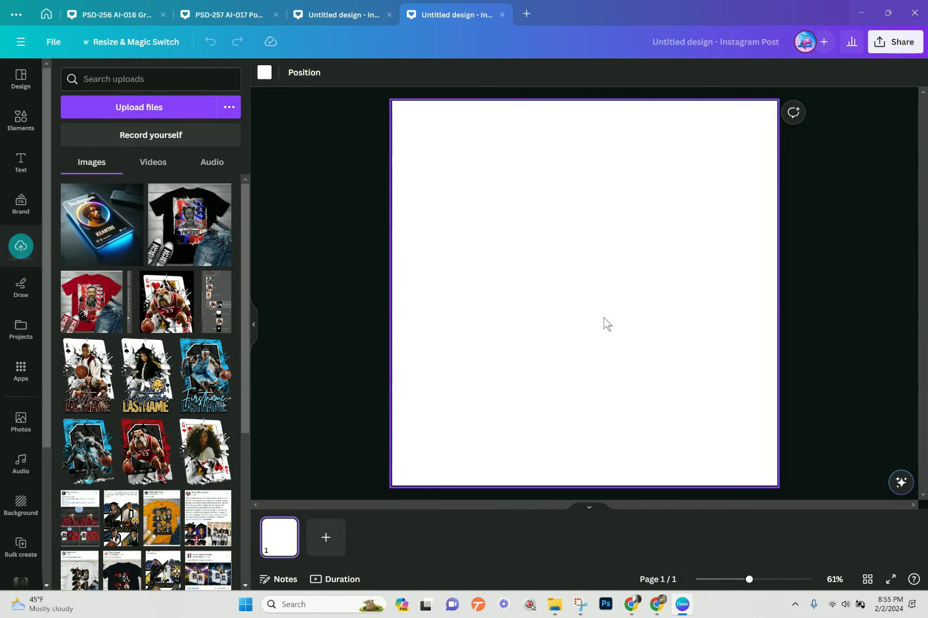
Place the uploaded card photo and stretch it from the top-left to fill the whole page.
click(109, 232)
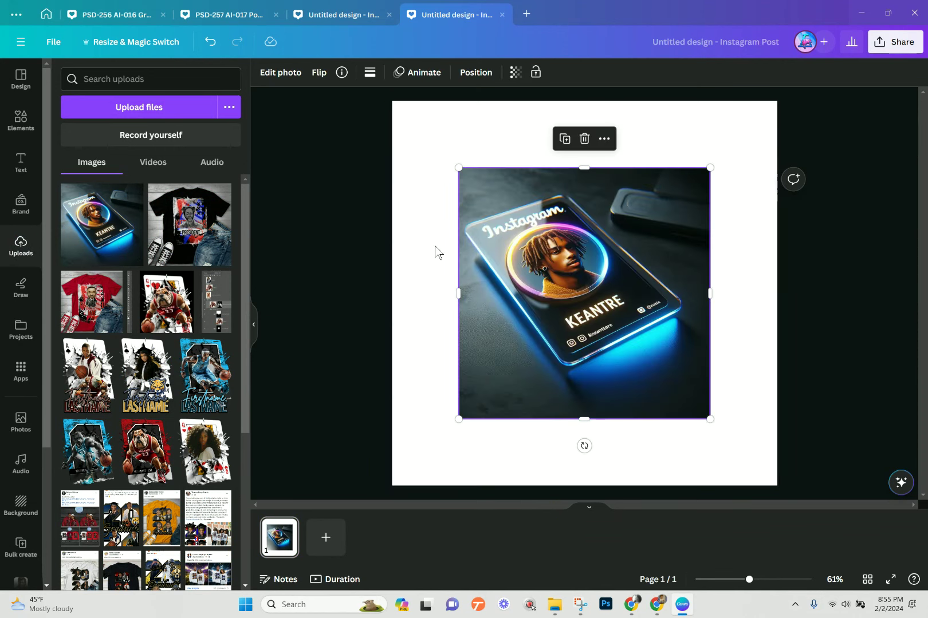
drag(614, 246, 547, 179)
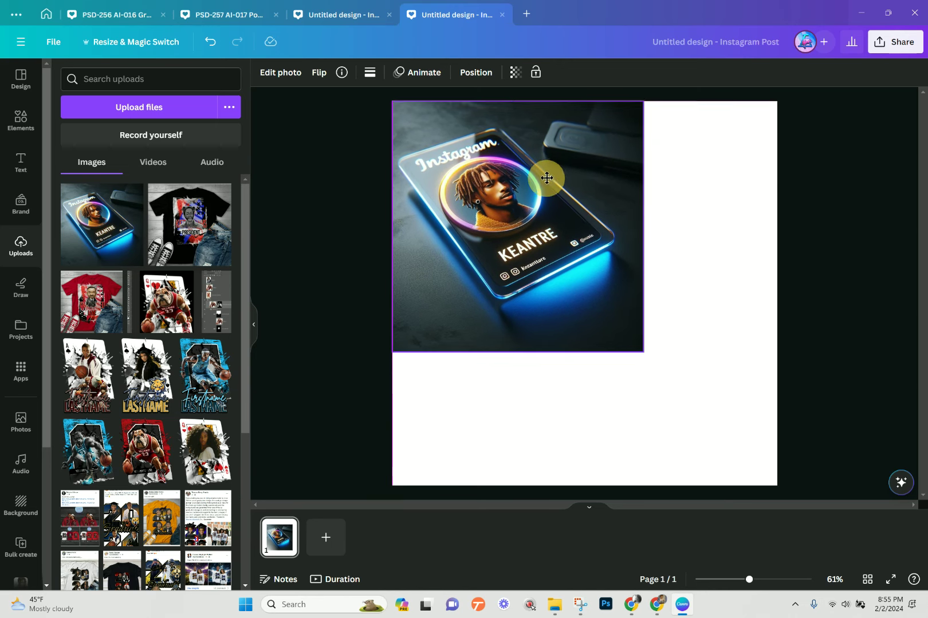
drag(644, 354, 777, 486)
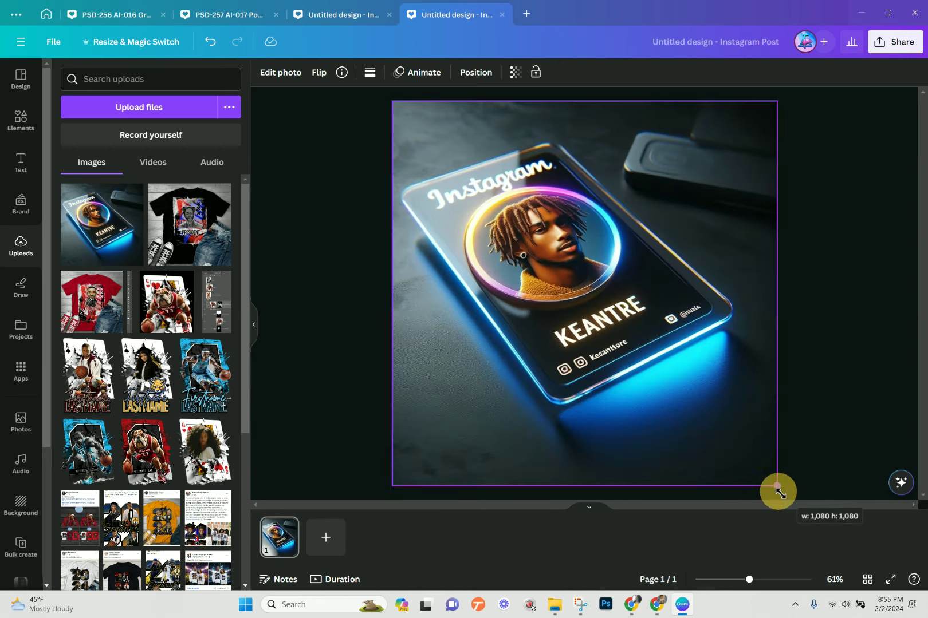
click(22, 87)
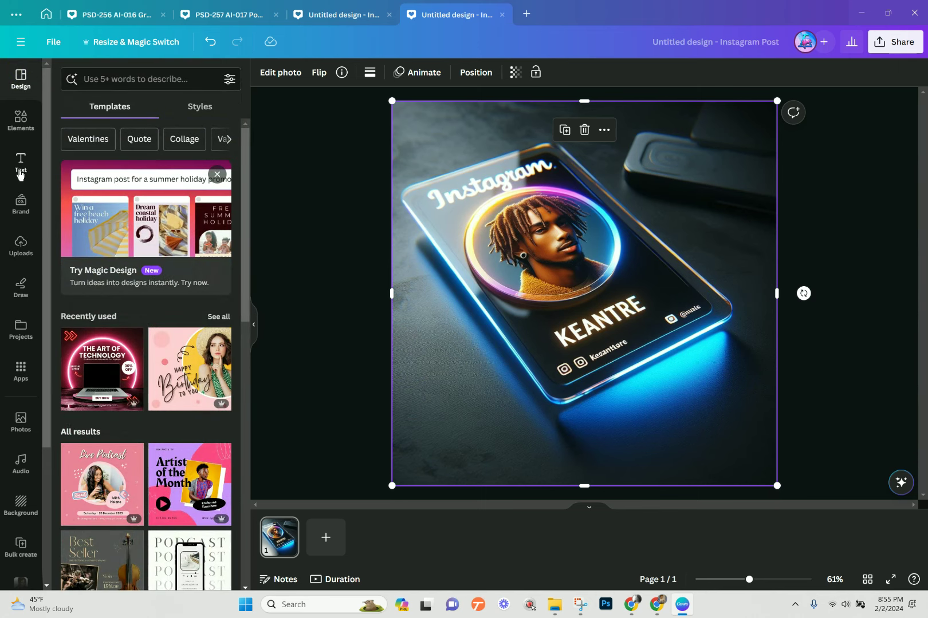
Run Magic Studio's Grab Text to extract the photo's words into editable text layers.
click(278, 72)
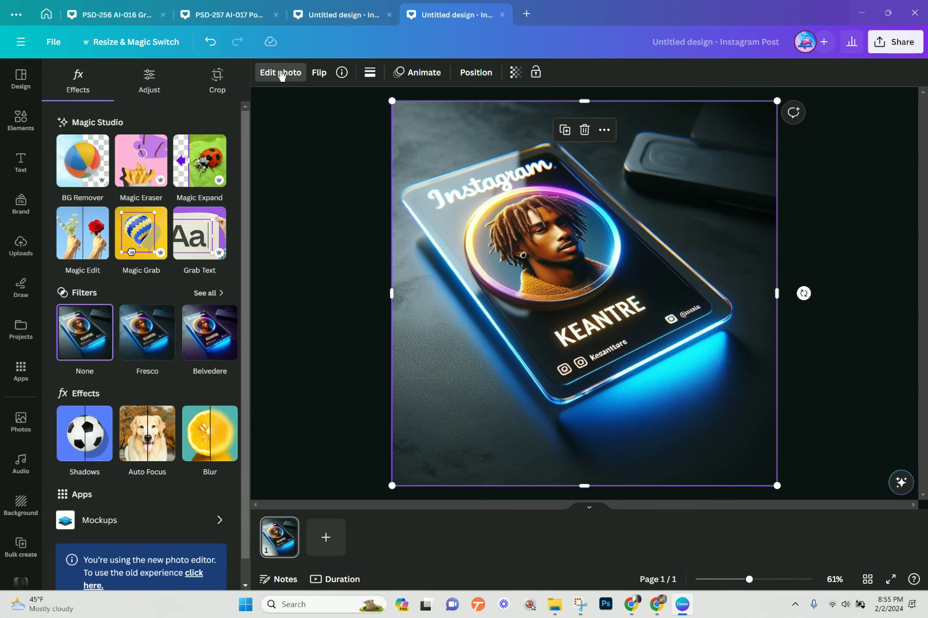
click(207, 238)
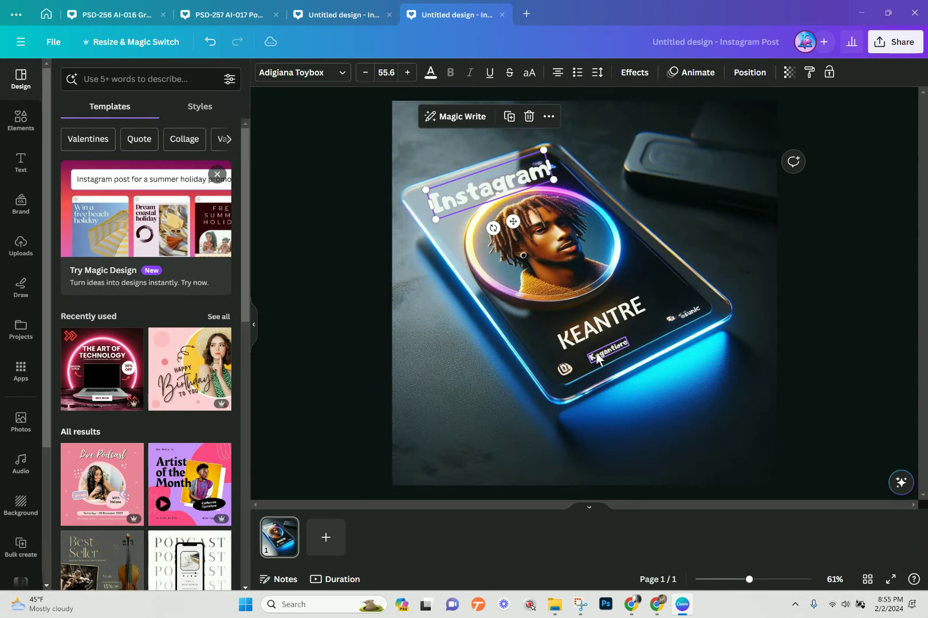
Inspect the extracted KEANTRE heading and Kegantiore text layers, undoing an accidental line break.
click(596, 354)
click(590, 325)
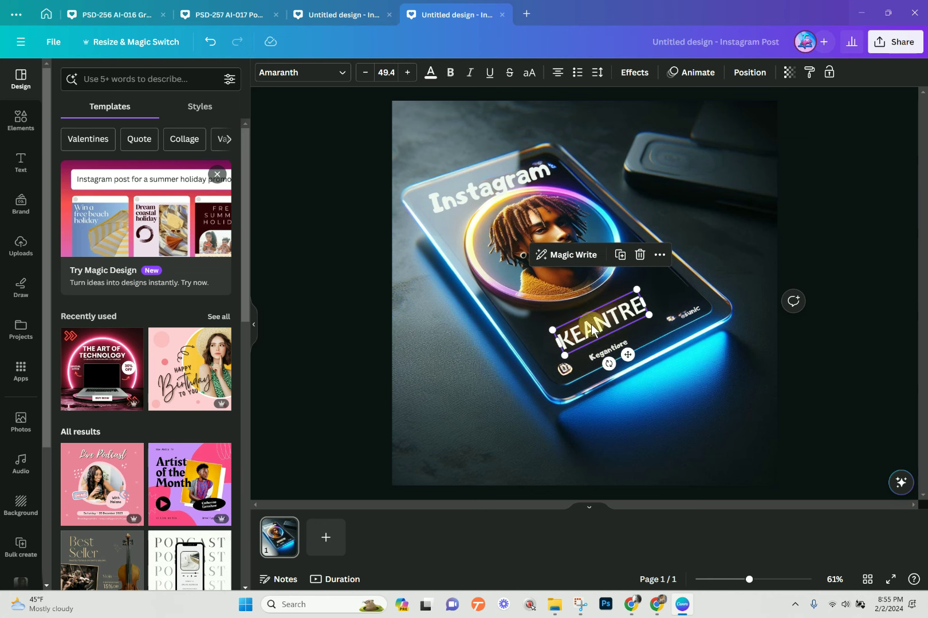
drag(629, 312, 643, 306)
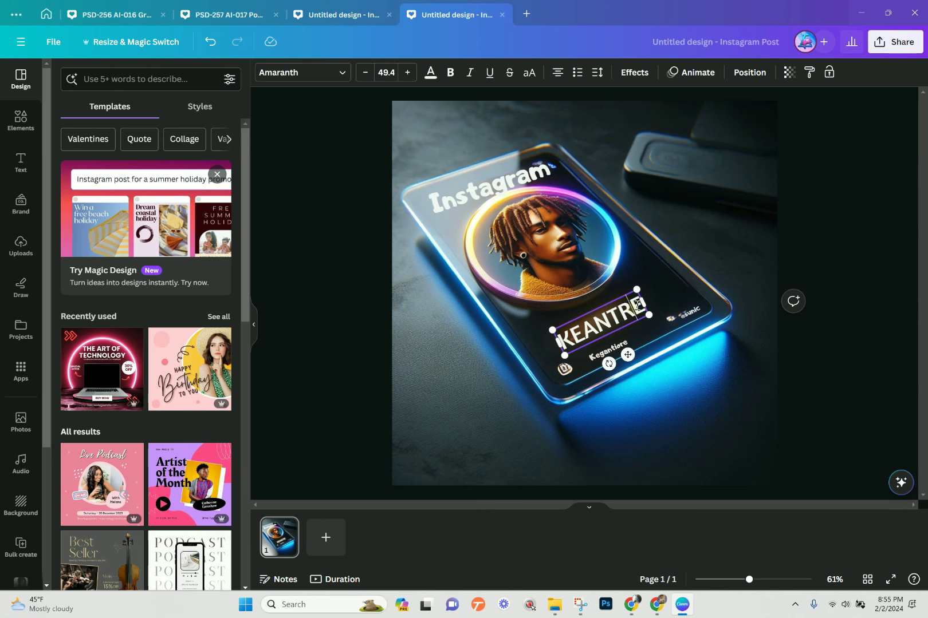
key(Return)
text(15)
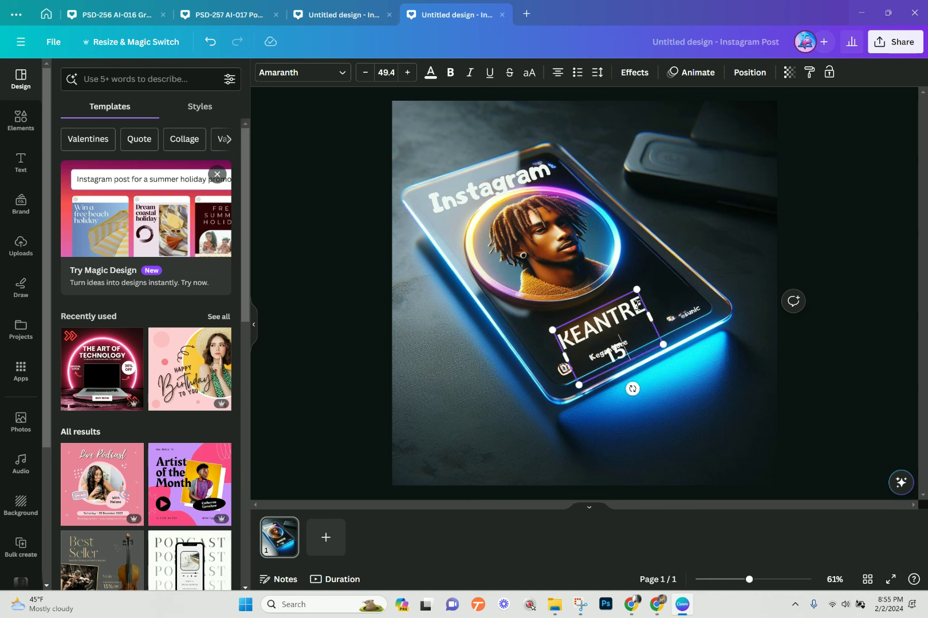
text(15)
key(BackSpace)
key(BackSpace)
key(BackSpace)
key(BackSpace)
key(BackSpace)
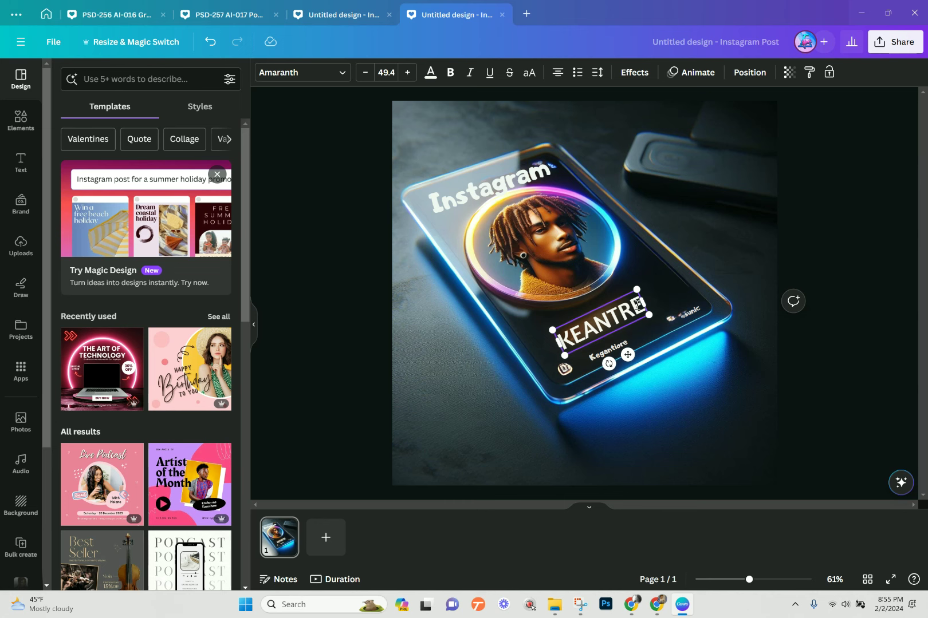
double_click(616, 340)
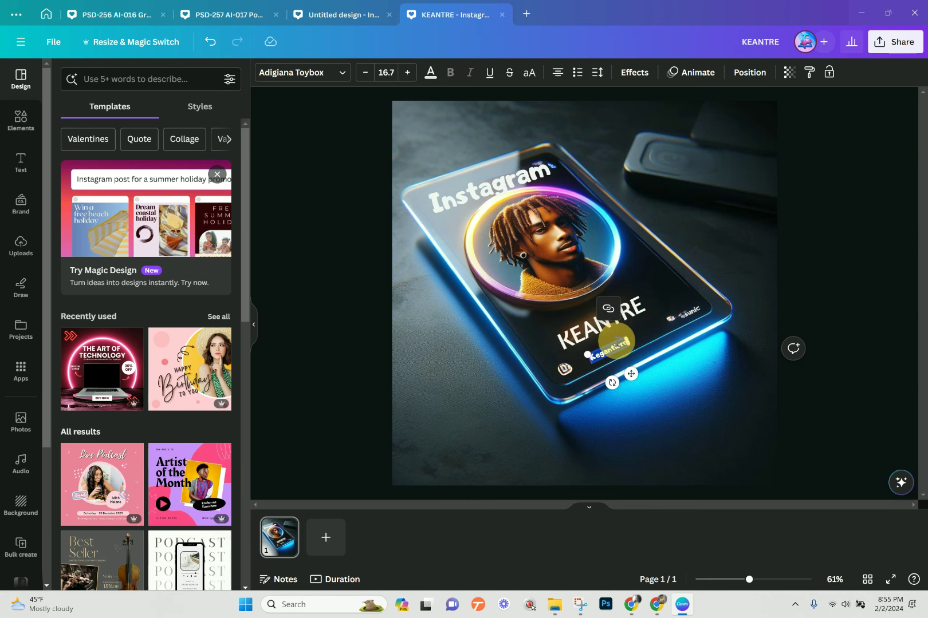
click(616, 343)
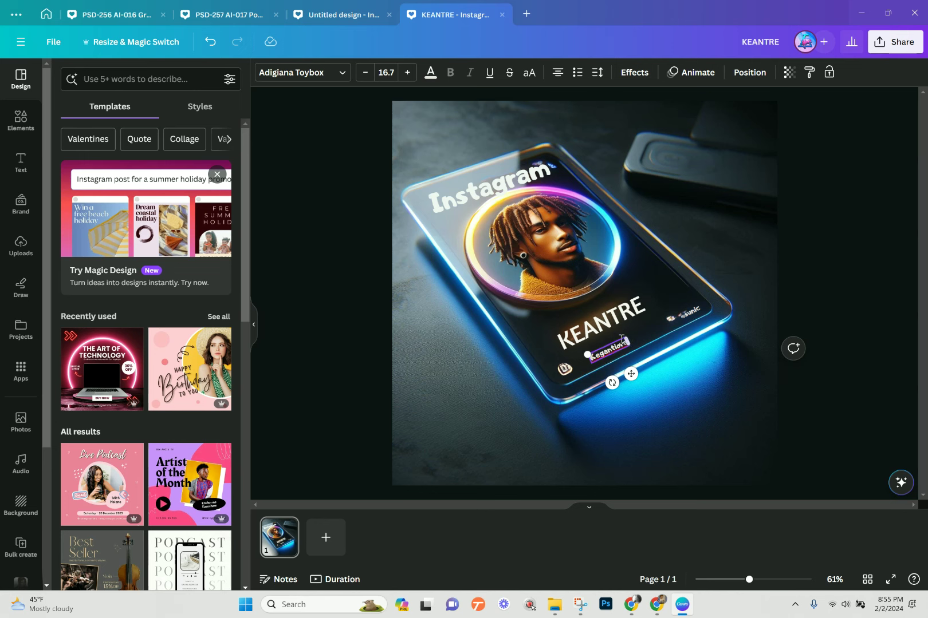
double_click(691, 313)
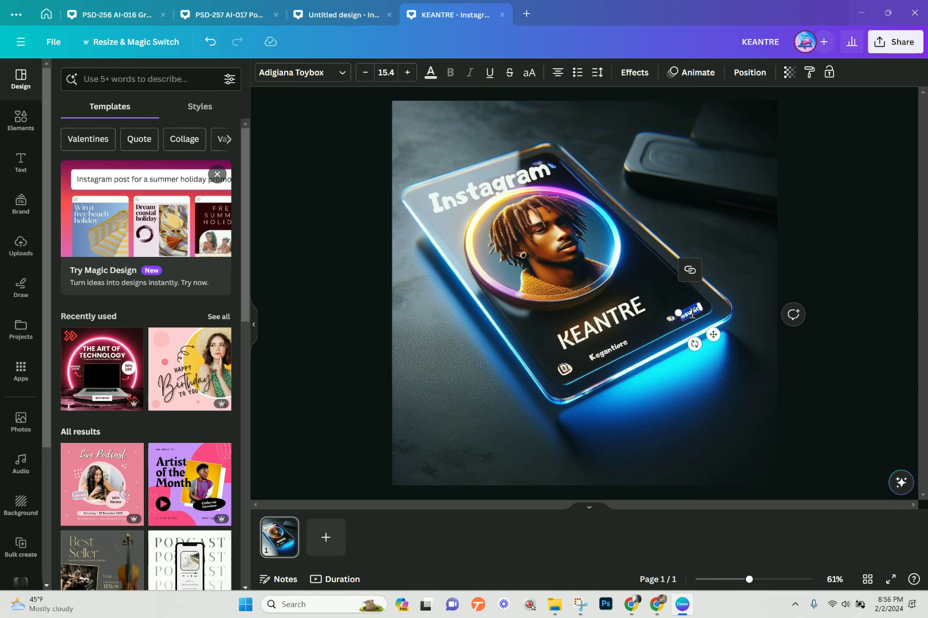
key(BackSpace)
click(595, 362)
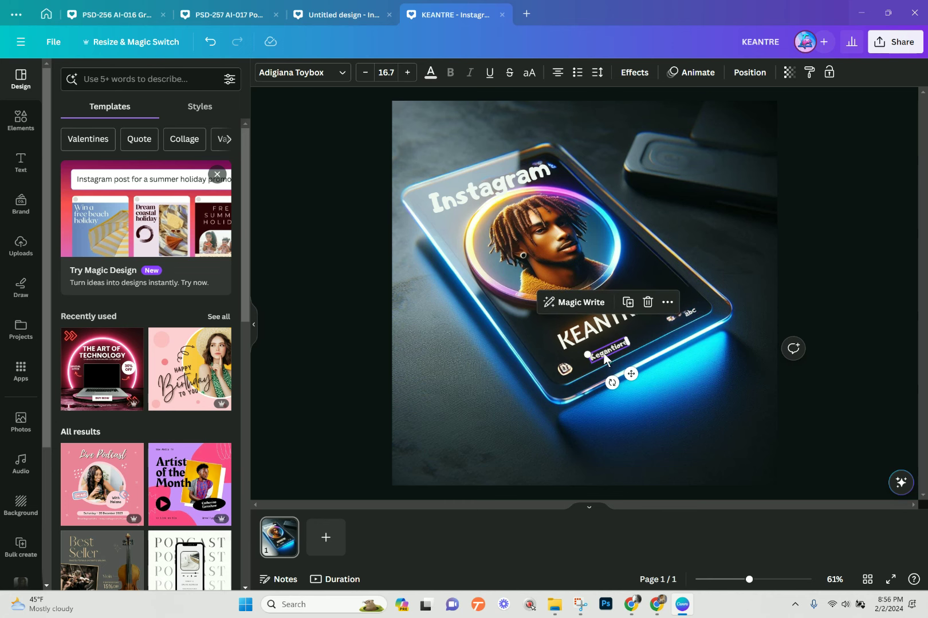
double_click(604, 353)
key(BackSpace)
text(abc)
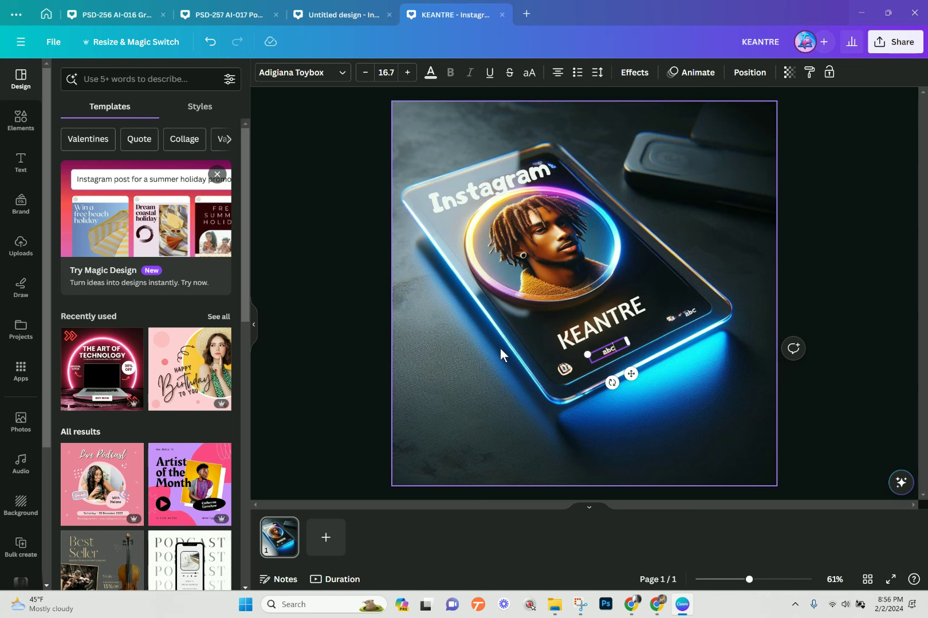
click(565, 371)
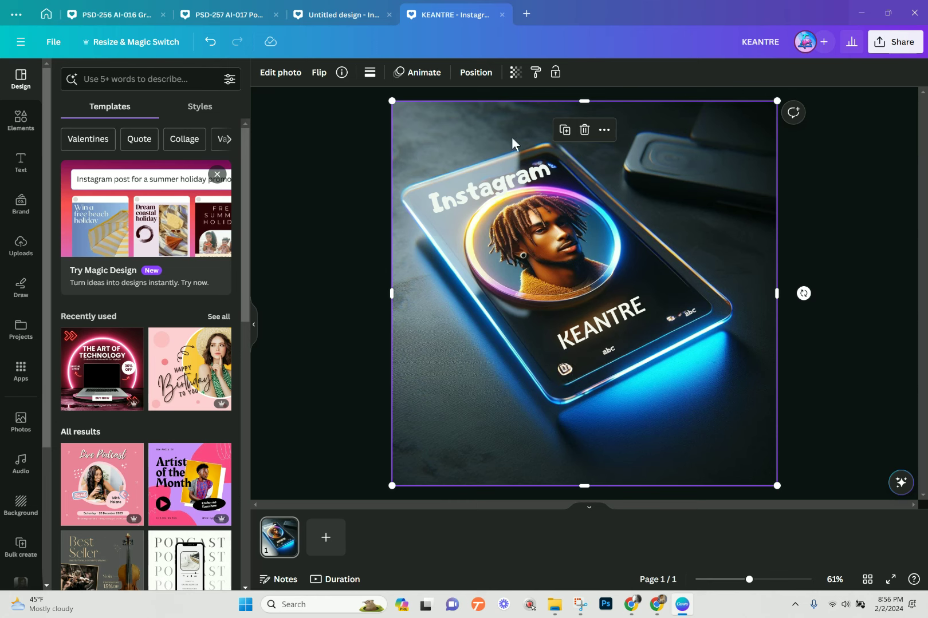
click(499, 185)
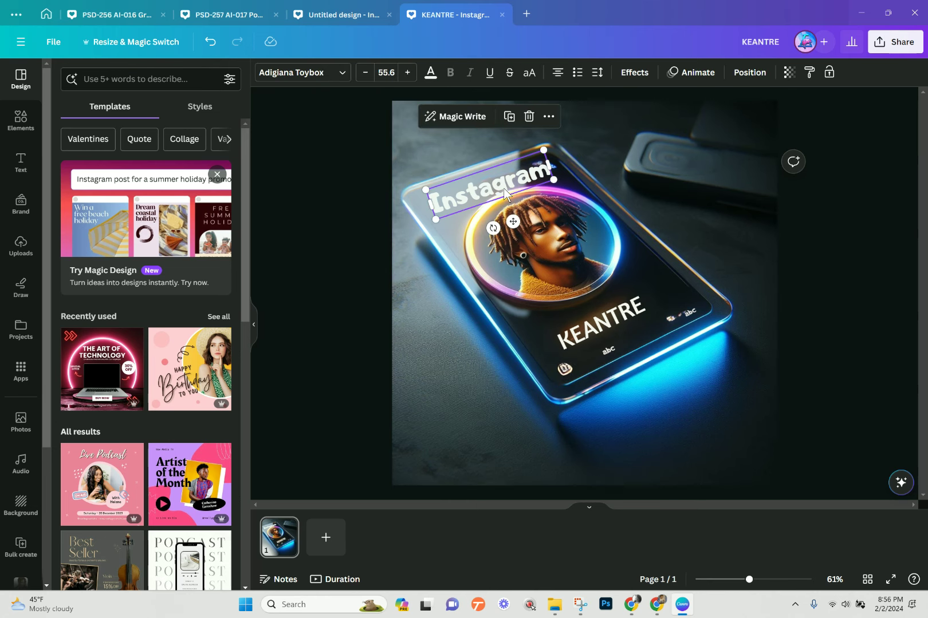
double_click(505, 187)
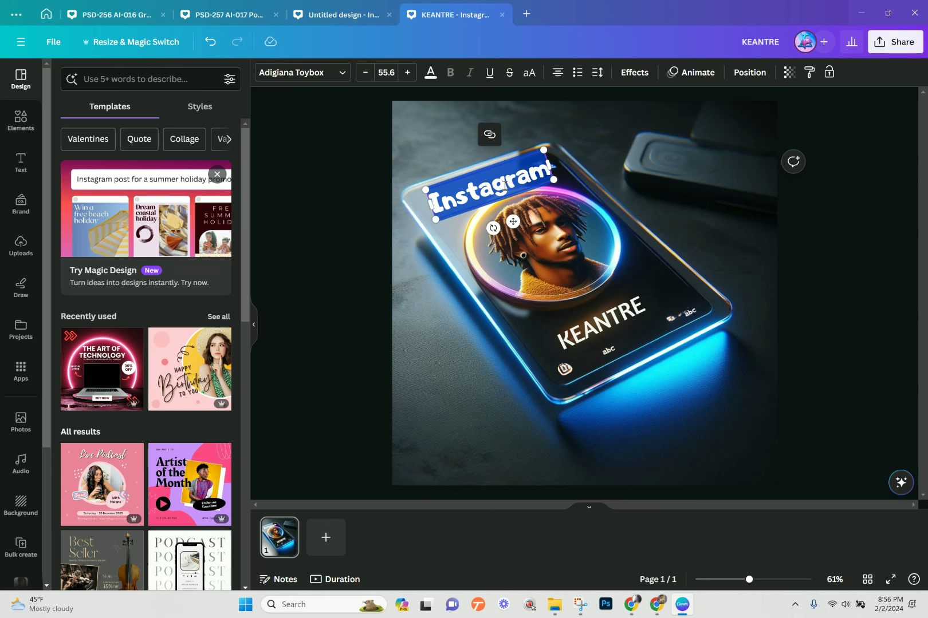
key(BackSpace)
click(577, 339)
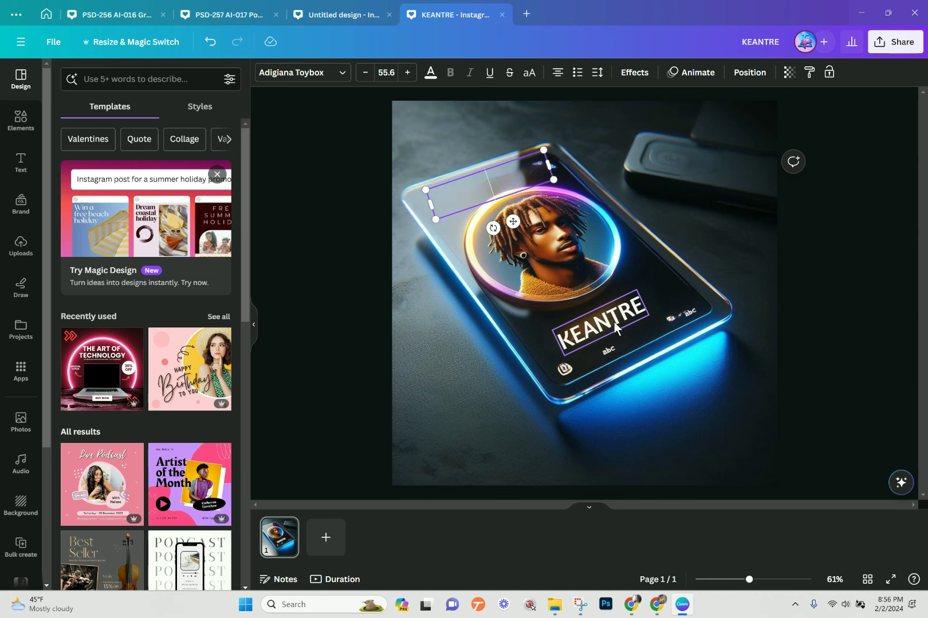
drag(624, 308, 627, 313)
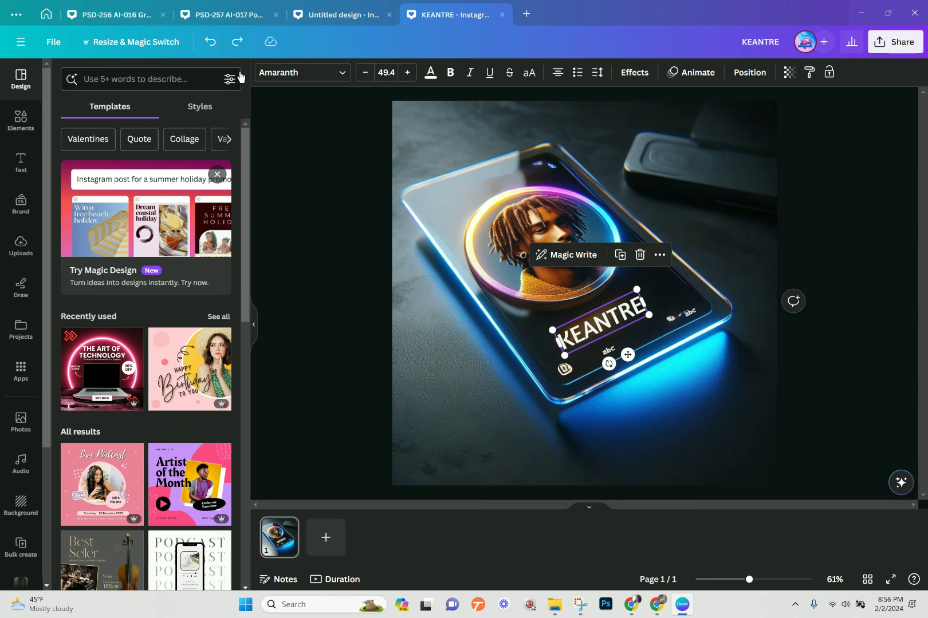
click(216, 45)
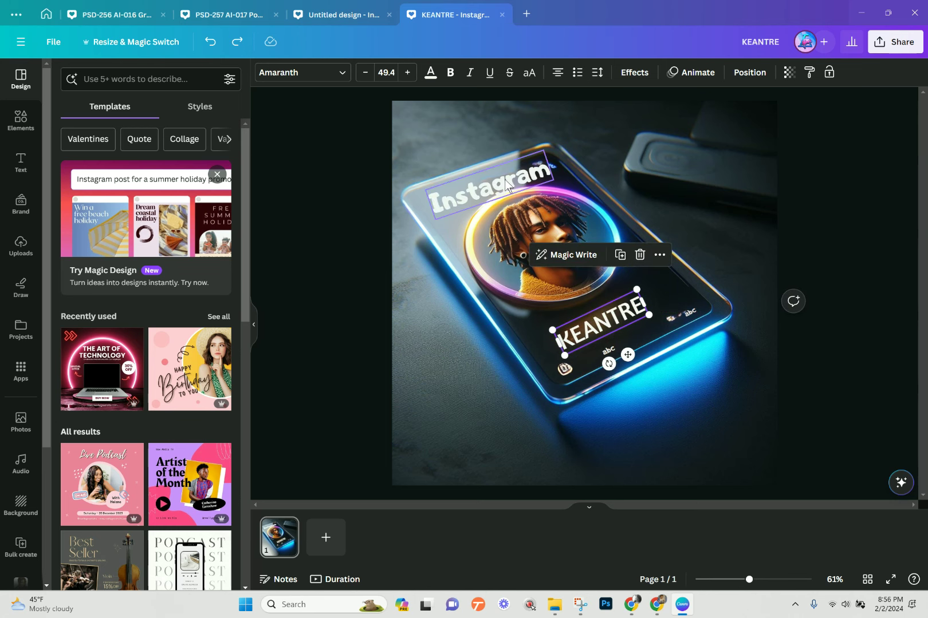
click(380, 235)
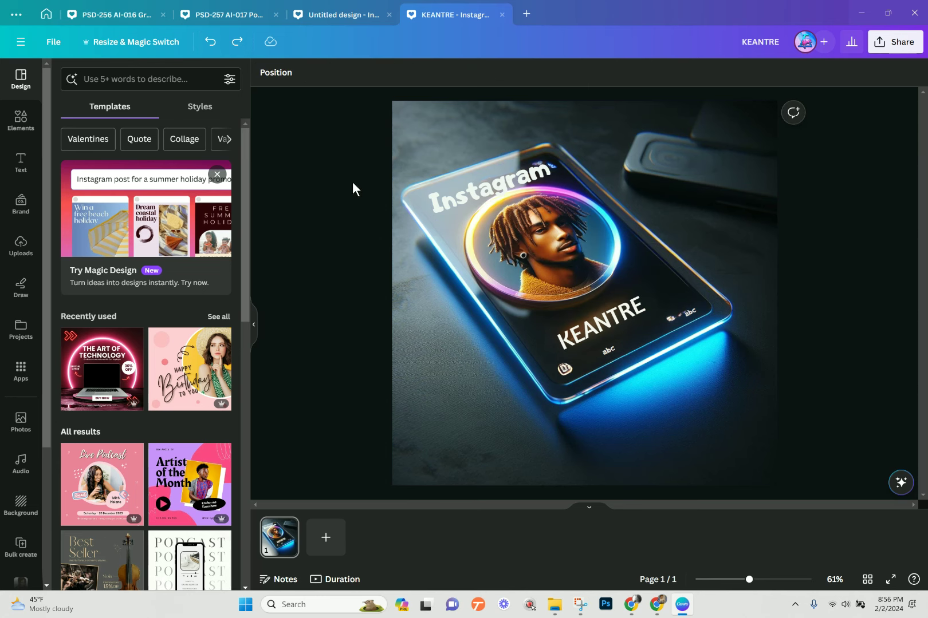
Add the card photo from Uploads again and enlarge it to cover the whole page.
click(22, 119)
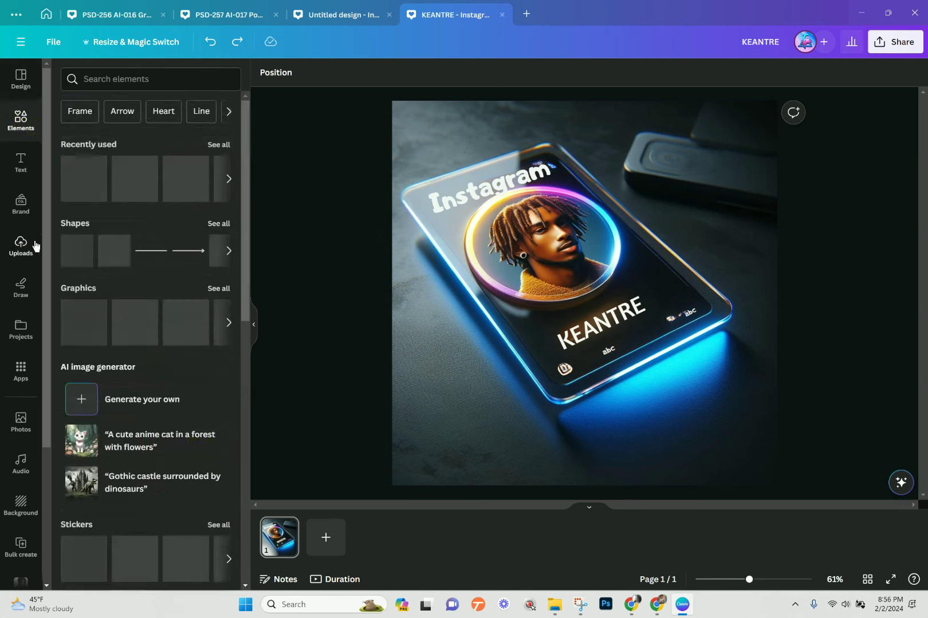
click(26, 249)
click(73, 196)
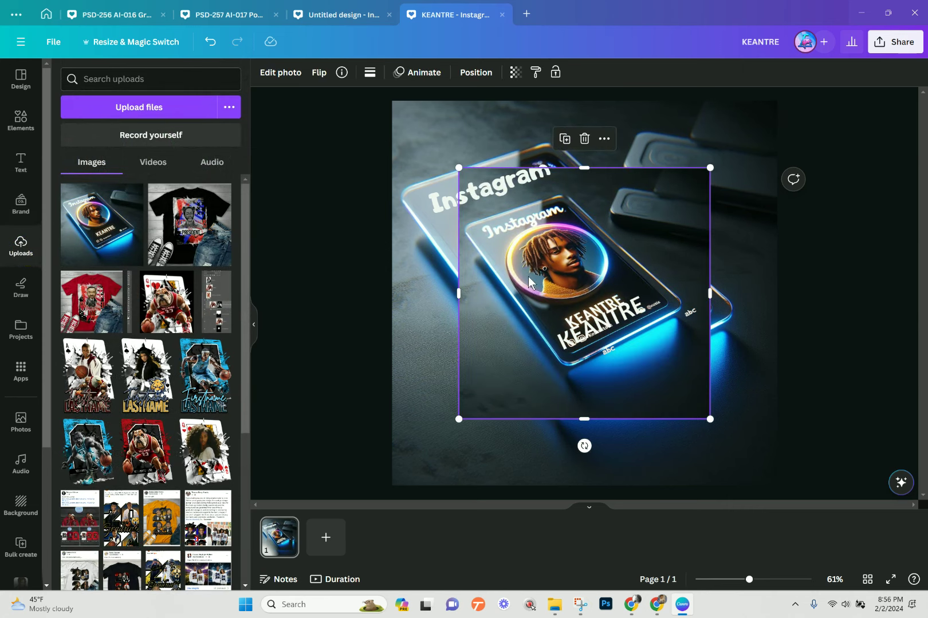
mouse_move(527, 273)
mouse_down()
mouse_move(446, 240)
mouse_move(459, 208)
mouse_up()
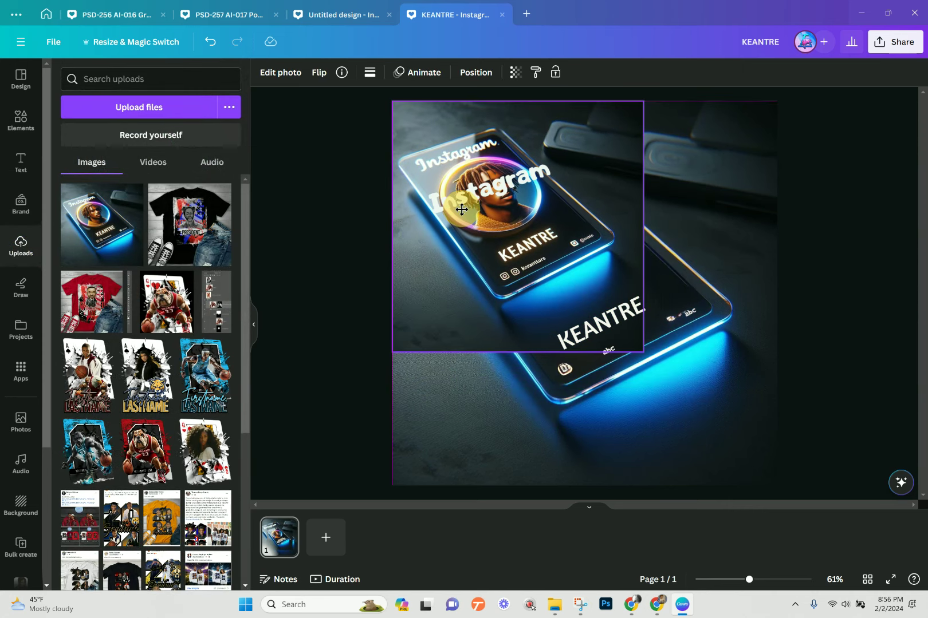
mouse_move(643, 352)
mouse_down()
mouse_move(779, 494)
mouse_move(779, 484)
mouse_up()
In Position > Layers, drag the new full-page photo to the top above all text layers.
click(864, 228)
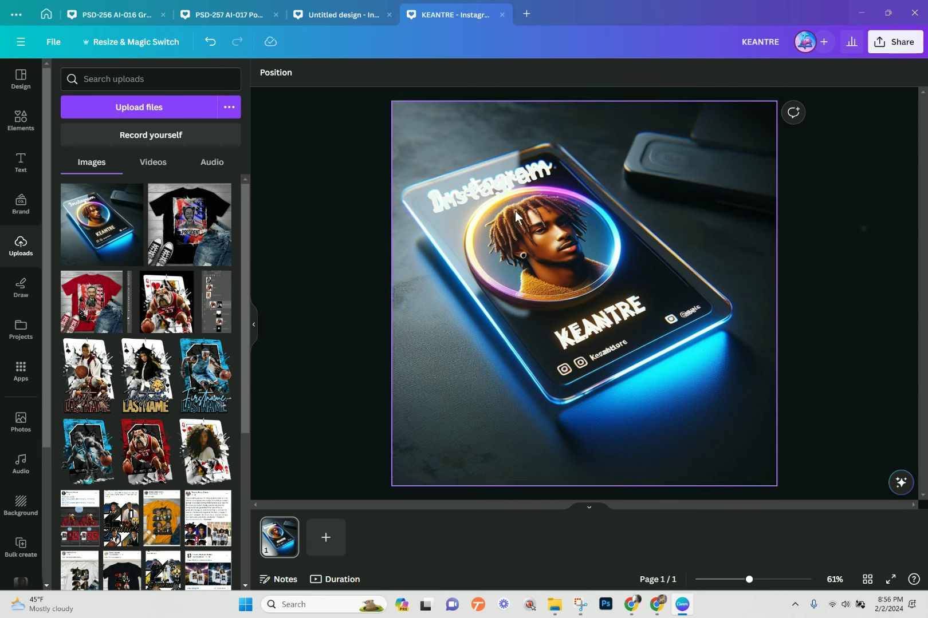
click(630, 258)
click(467, 74)
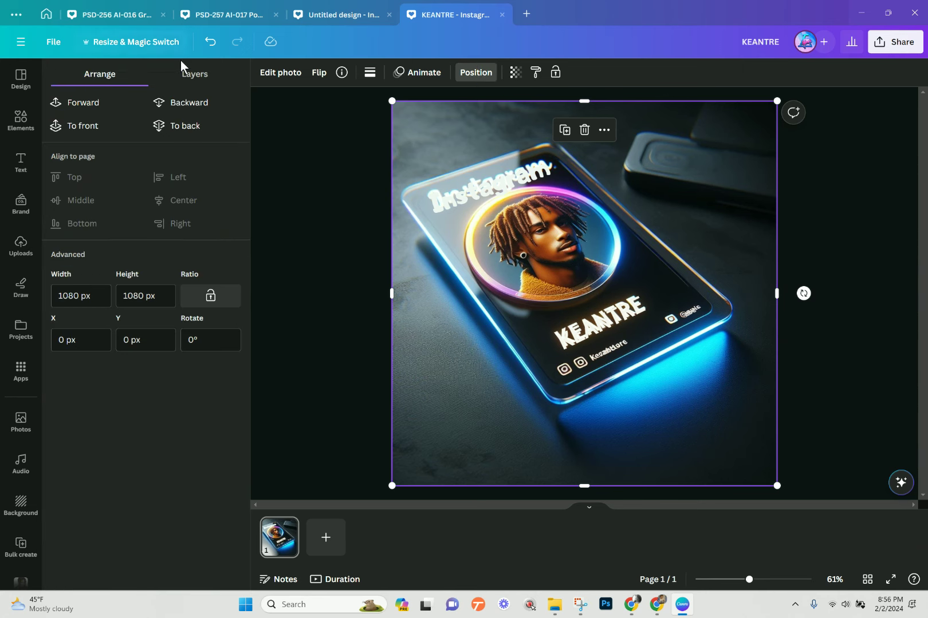
click(191, 79)
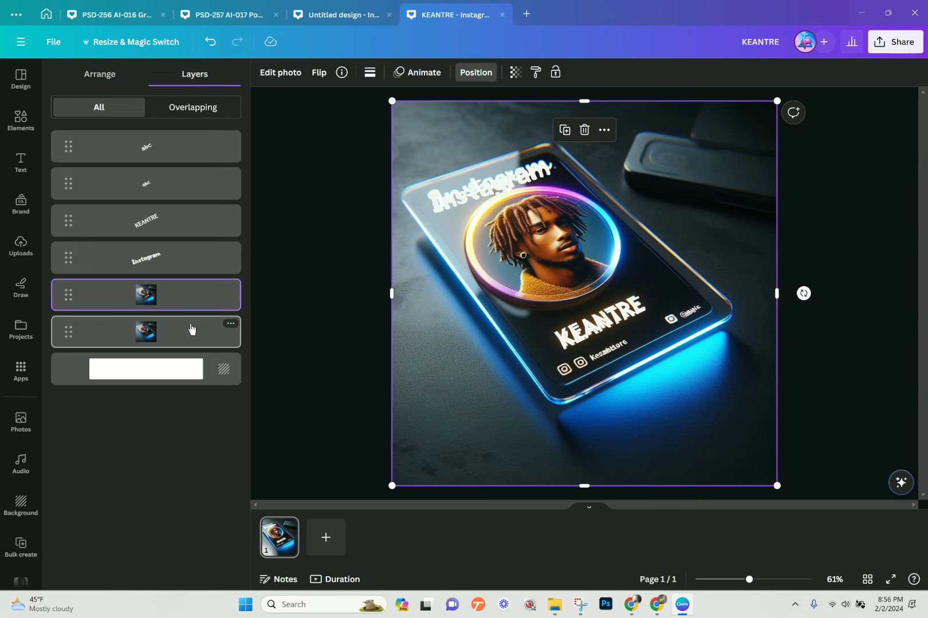
drag(190, 329, 204, 146)
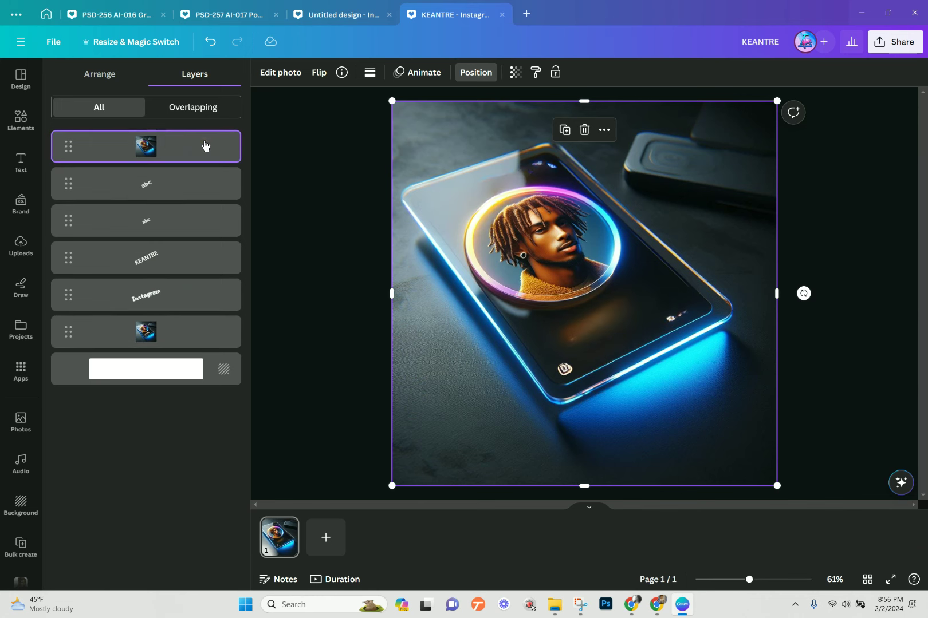
mouse_move(201, 155)
mouse_down()
mouse_move(194, 340)
mouse_move(185, 147)
mouse_up()
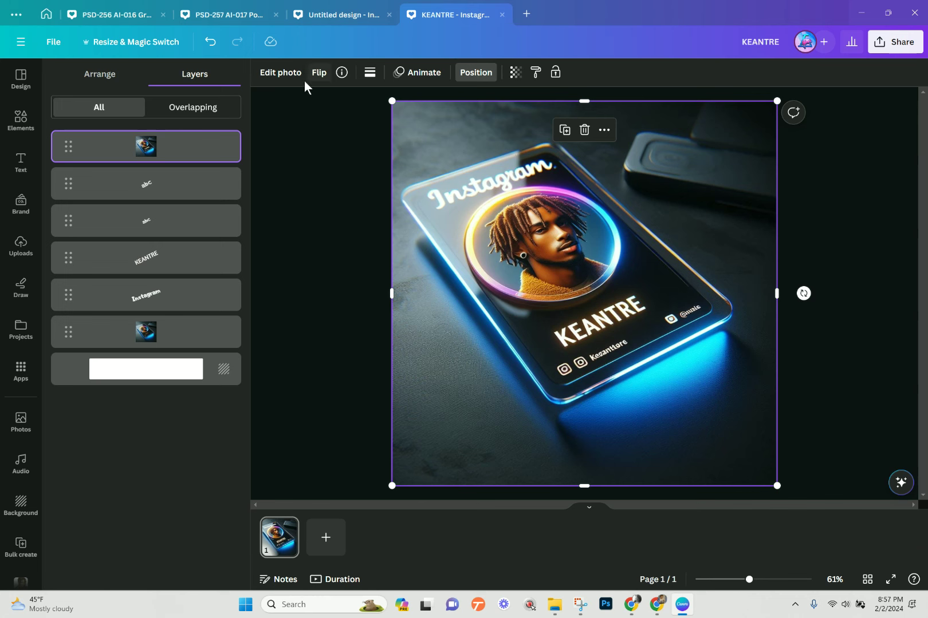
Use Magic Eraser to brush away the handle texts and the KEANTRE name from the photo.
click(281, 73)
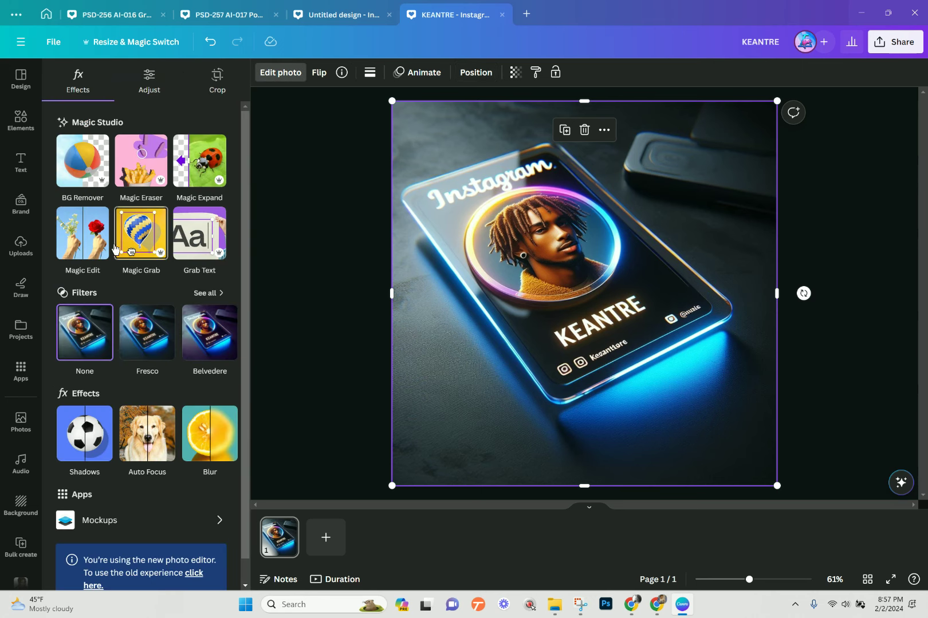
click(134, 157)
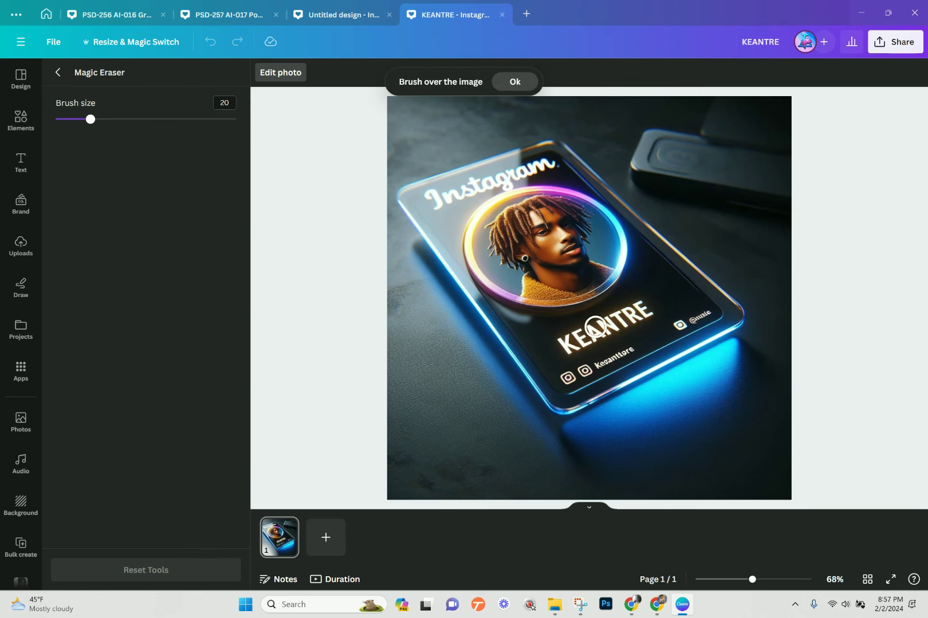
drag(632, 337, 586, 370)
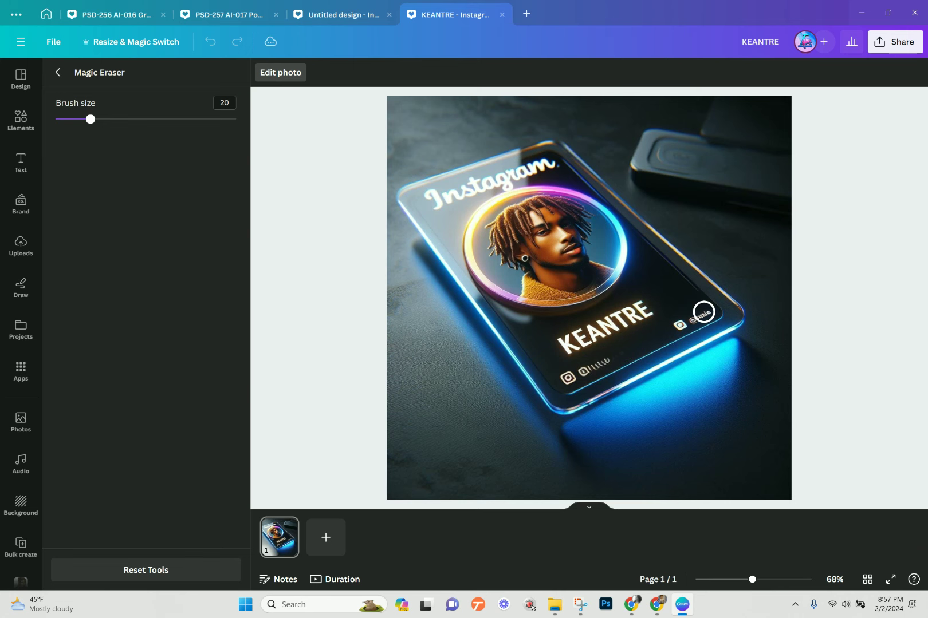
drag(703, 312, 671, 326)
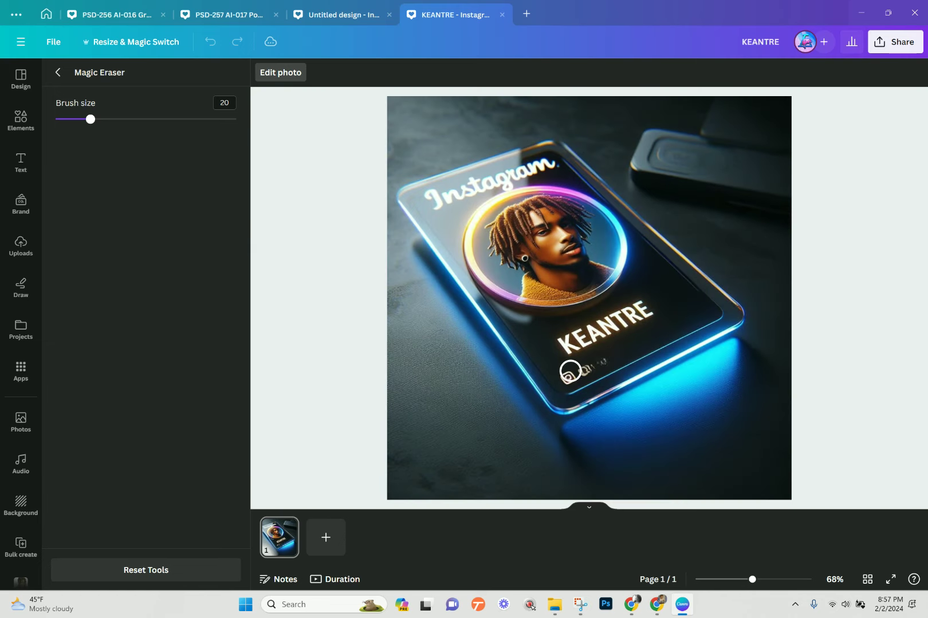
drag(622, 351, 582, 372)
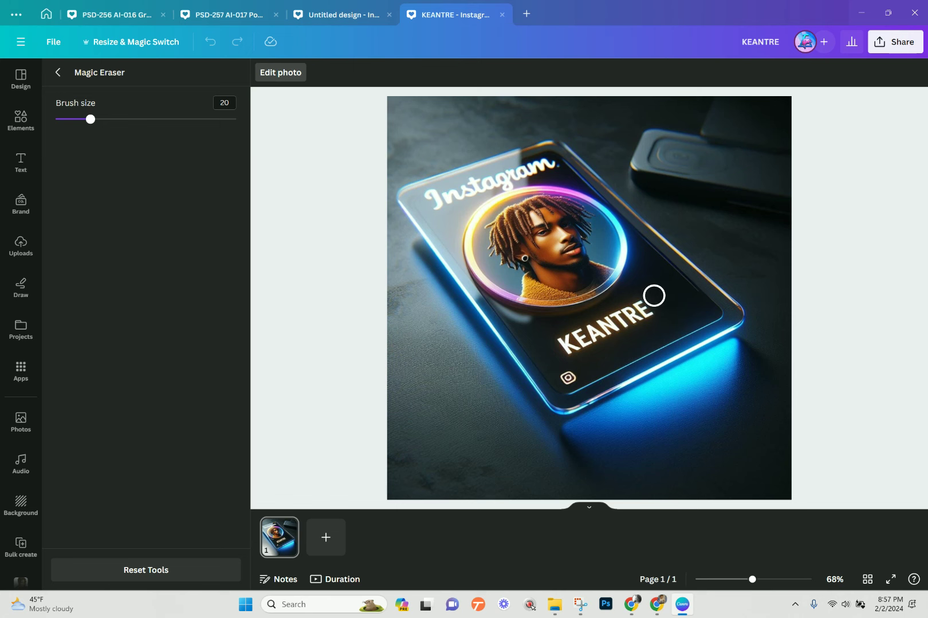
mouse_move(653, 296)
mouse_down()
mouse_move(564, 354)
mouse_move(667, 306)
mouse_up()
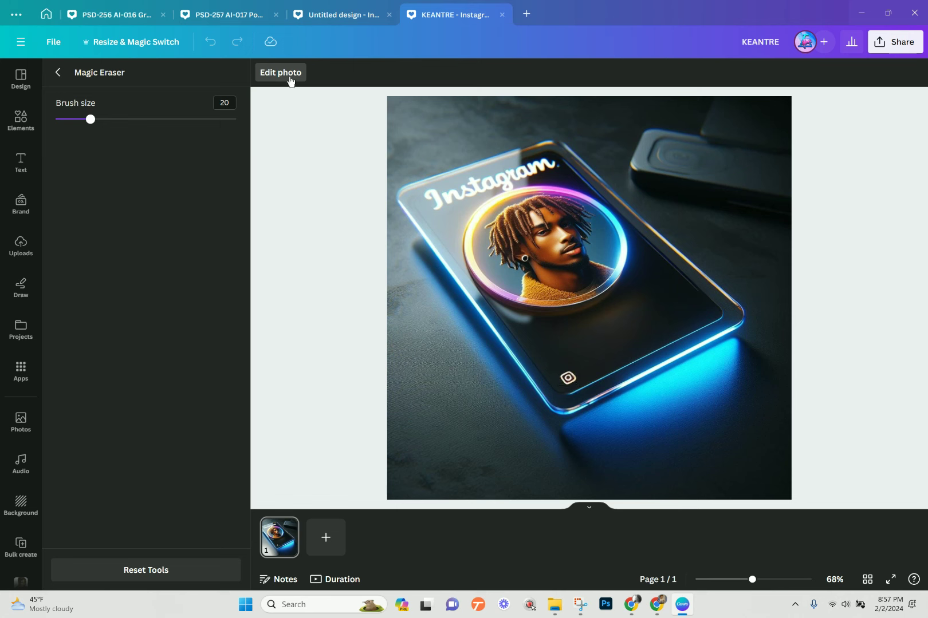
Move the erased photo below the text layers and delete the extracted Instagram text layer.
click(58, 72)
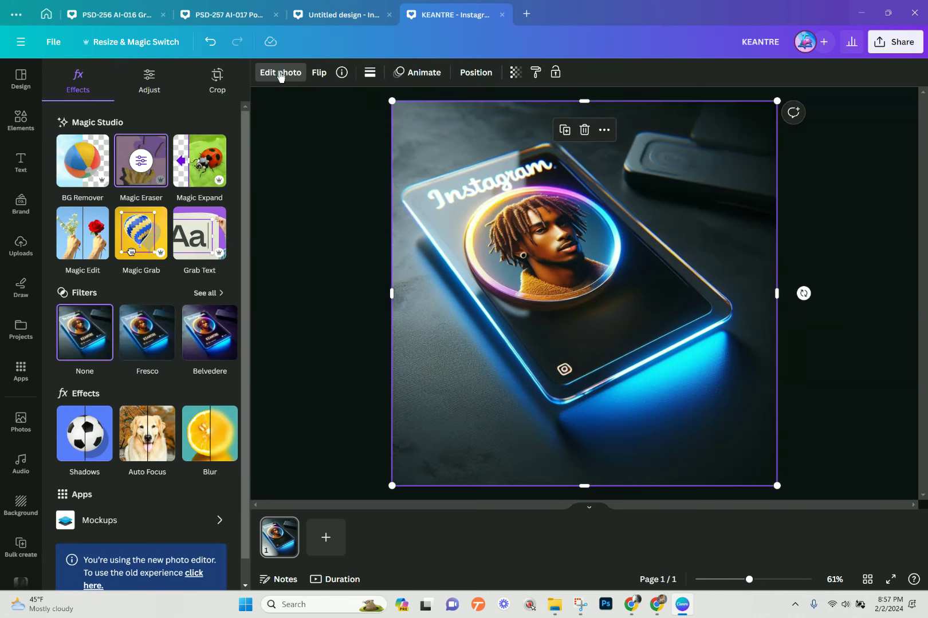
click(472, 74)
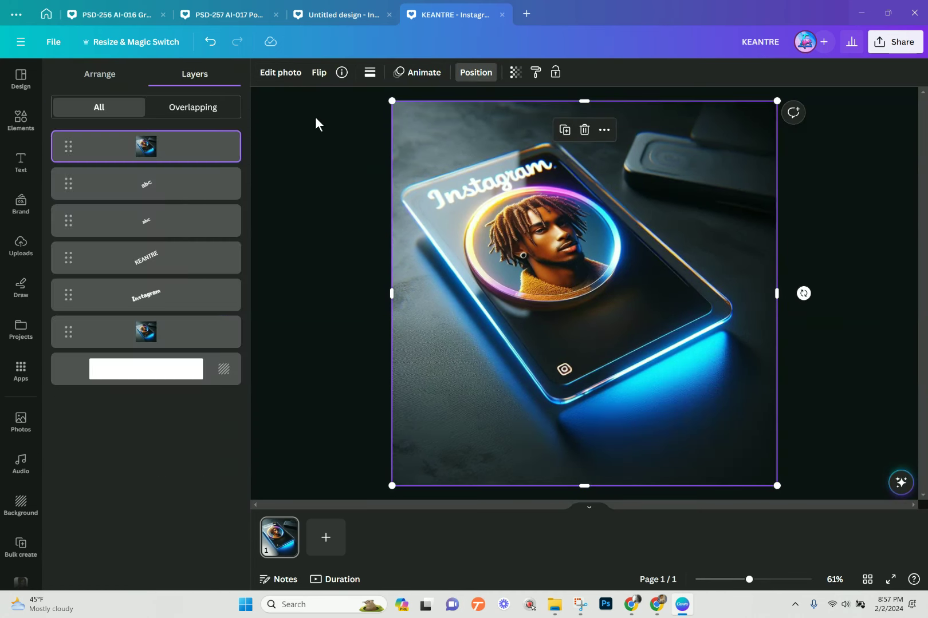
mouse_move(193, 150)
mouse_down()
mouse_move(193, 311)
mouse_move(187, 295)
mouse_up()
click(182, 268)
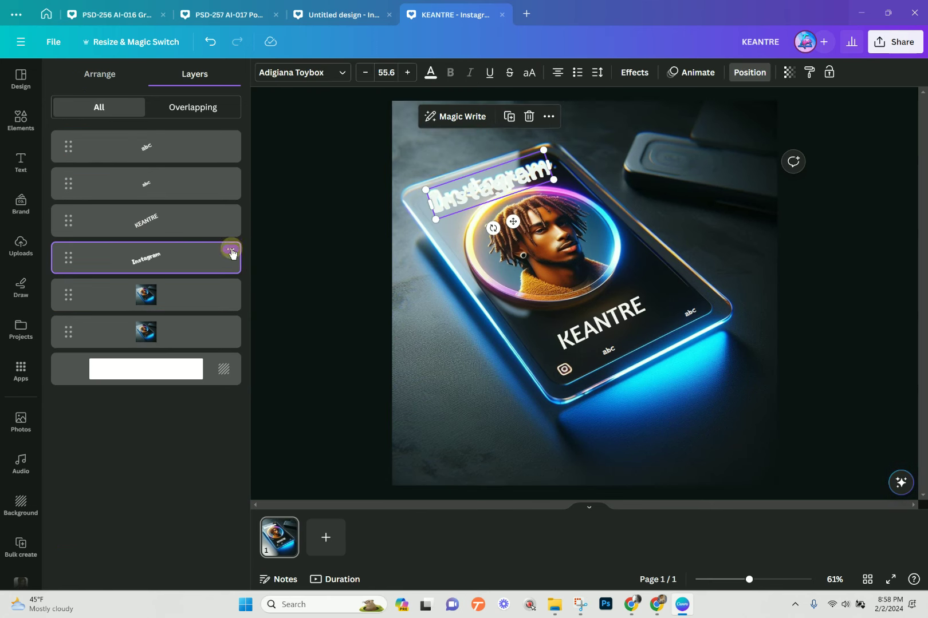
click(230, 251)
click(203, 255)
key(Delete)
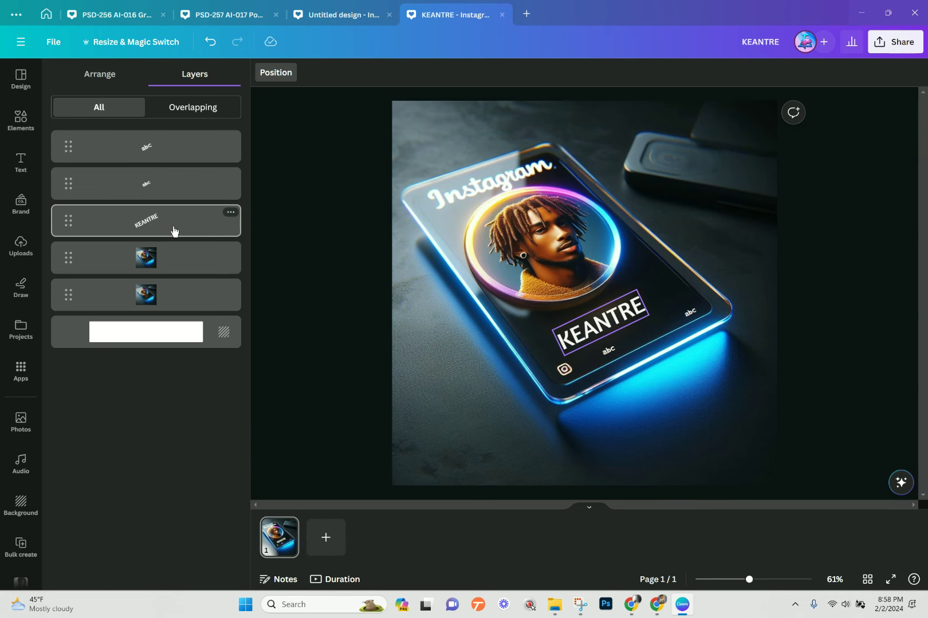
Left-align the small abc text and drag it beside the Instagram icon under KEANTRE.
click(174, 231)
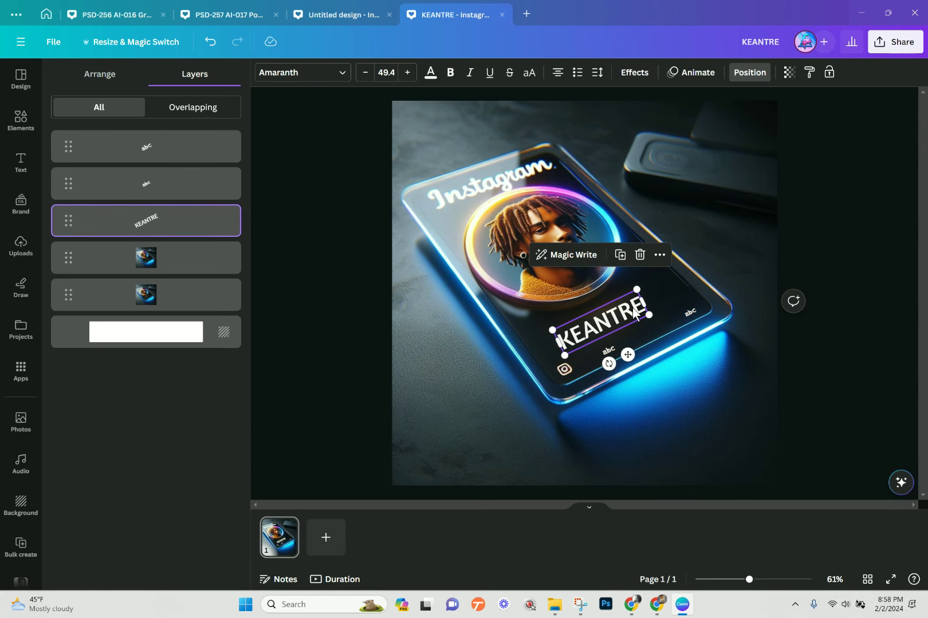
click(610, 353)
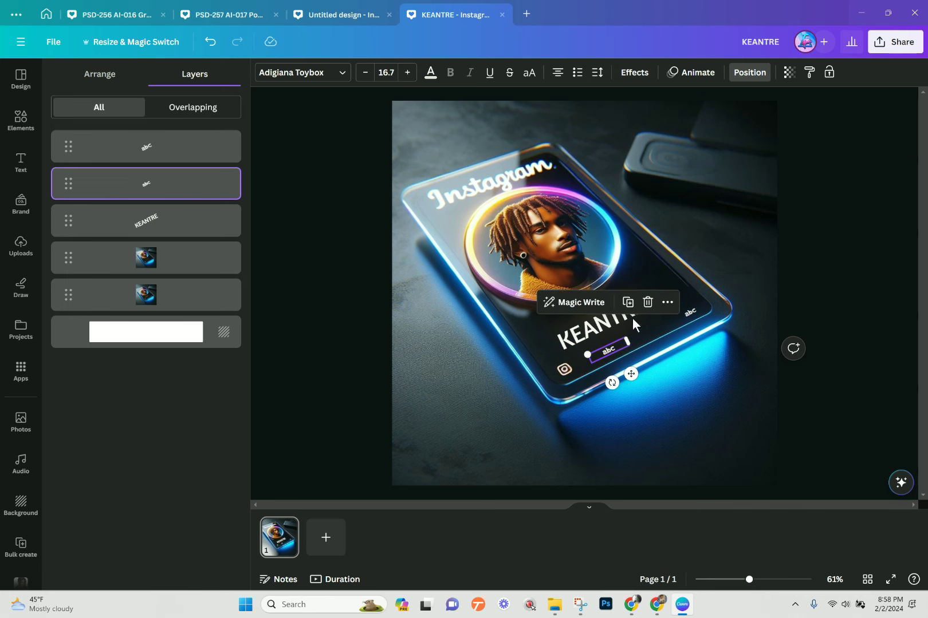
click(556, 74)
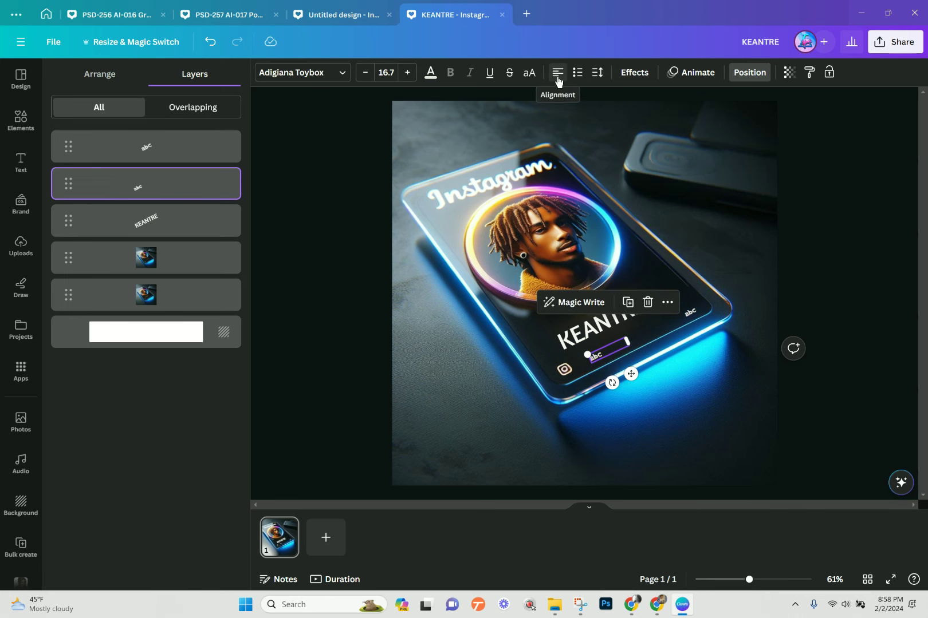
click(557, 76)
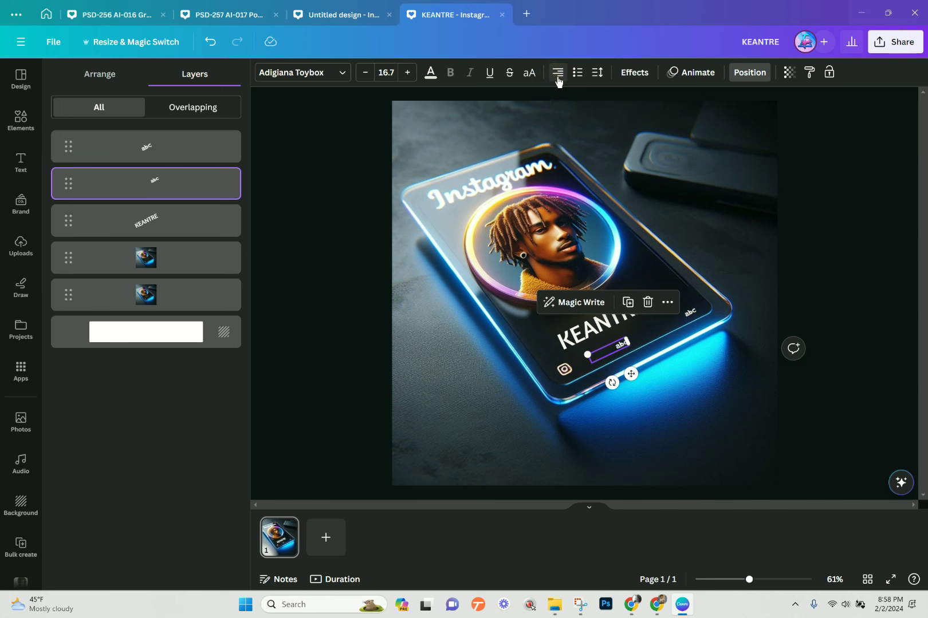
click(557, 73)
click(557, 73)
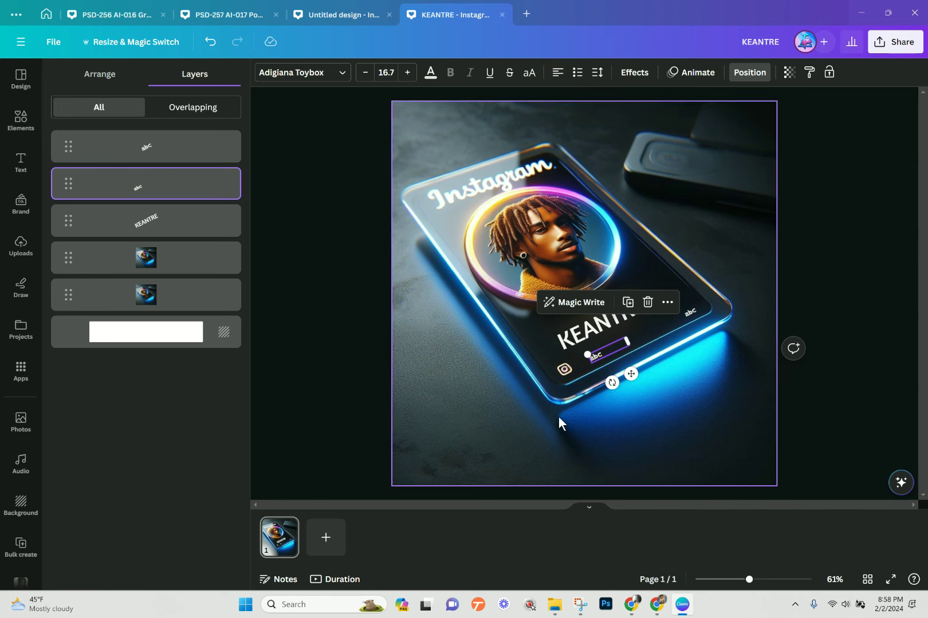
drag(597, 356, 581, 361)
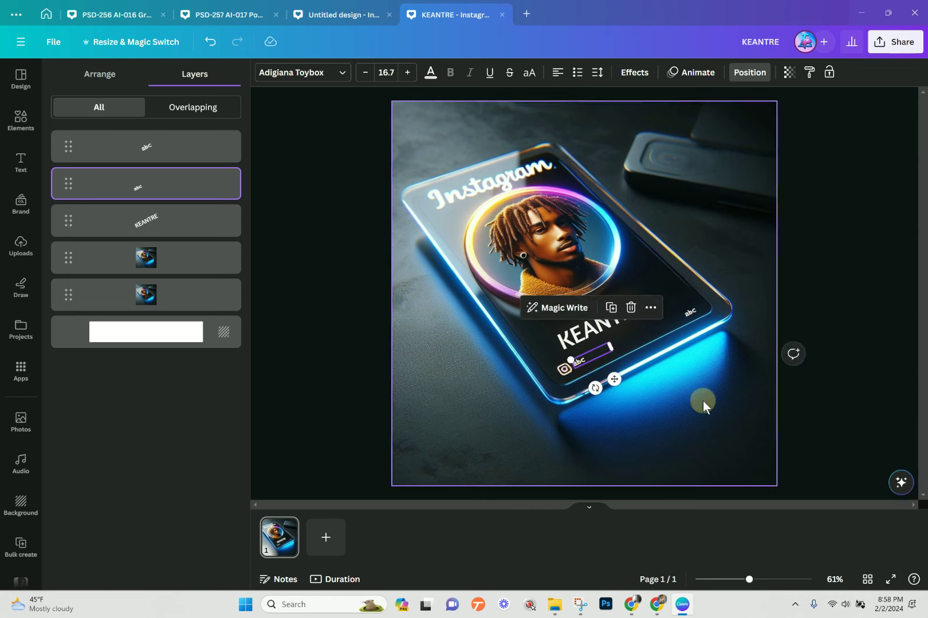
click(693, 311)
click(630, 271)
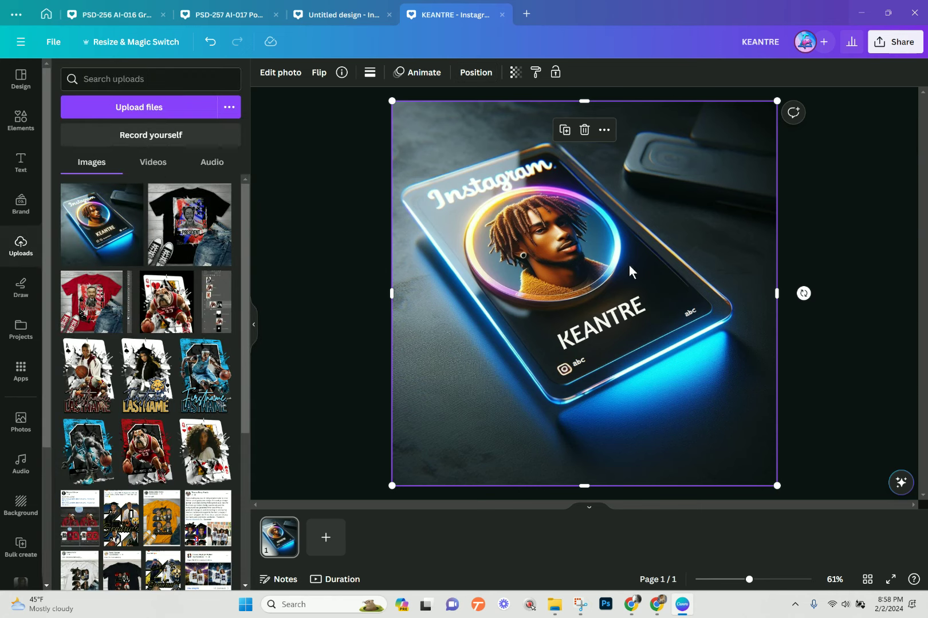